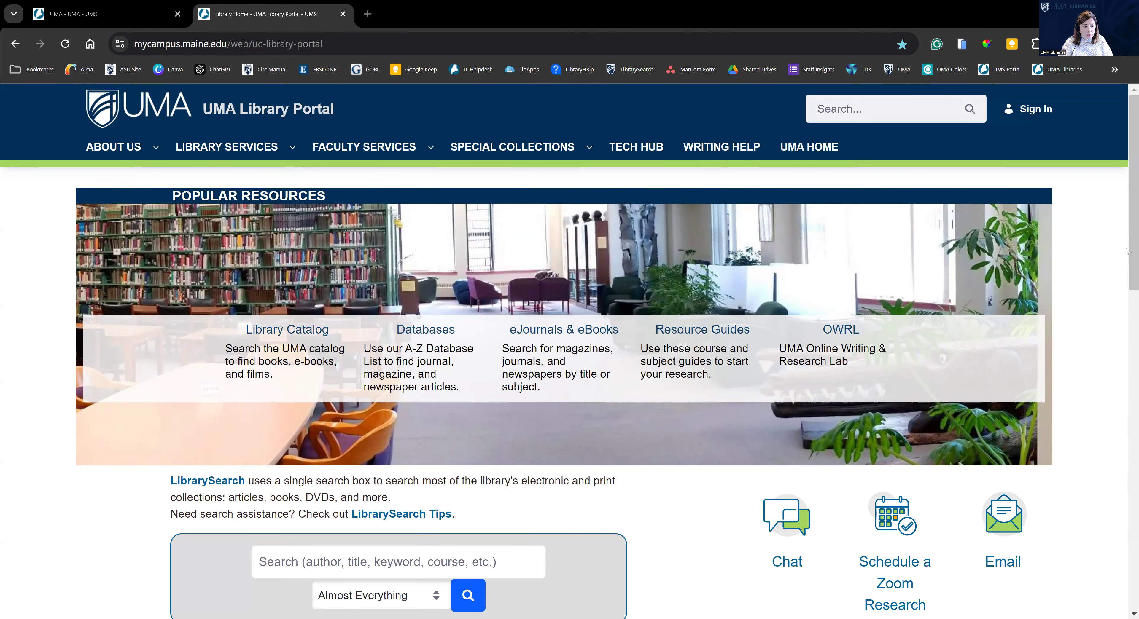
Step: Search Almost Everything for 'AUTISM' to get the results list
drag(1126, 251, 1126, 294)
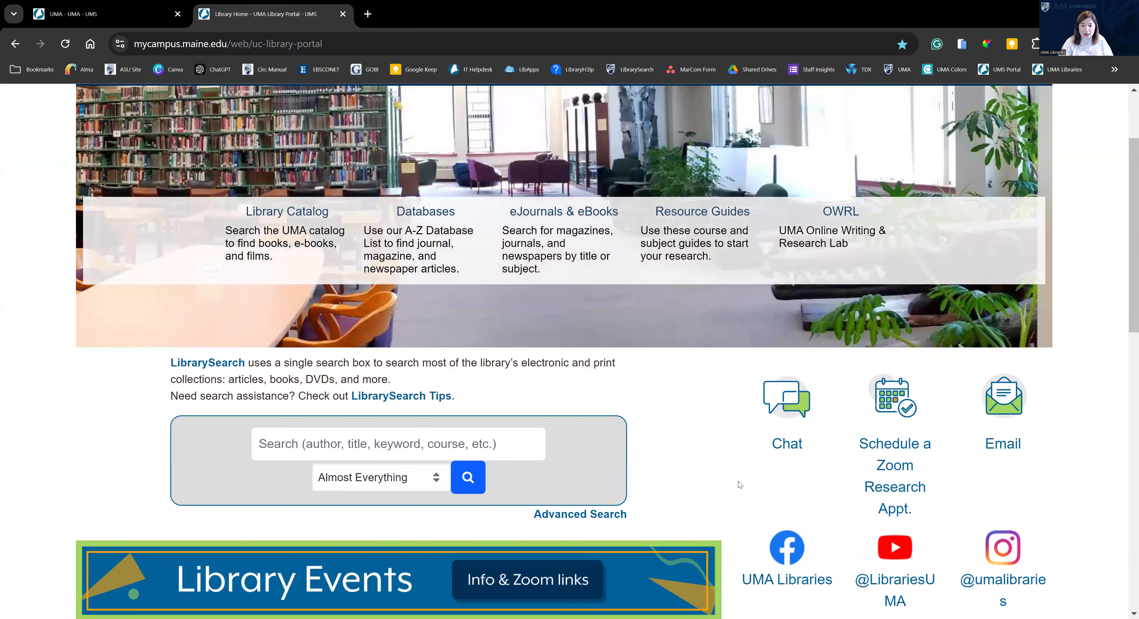
scroll(725, 474, up, 3)
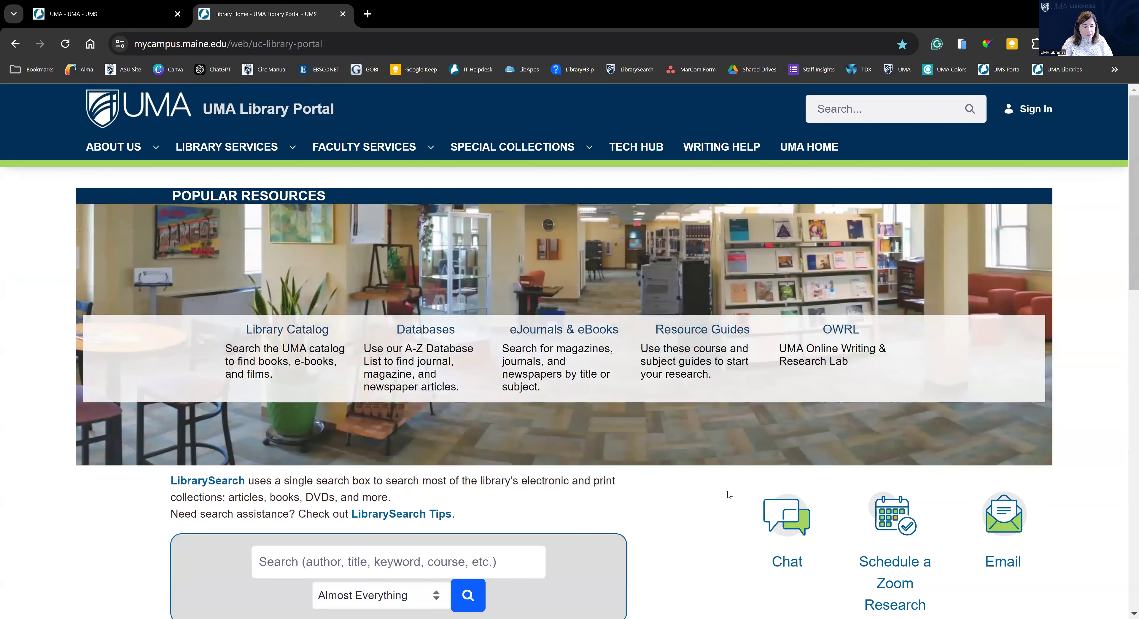
scroll(729, 495, down, 3)
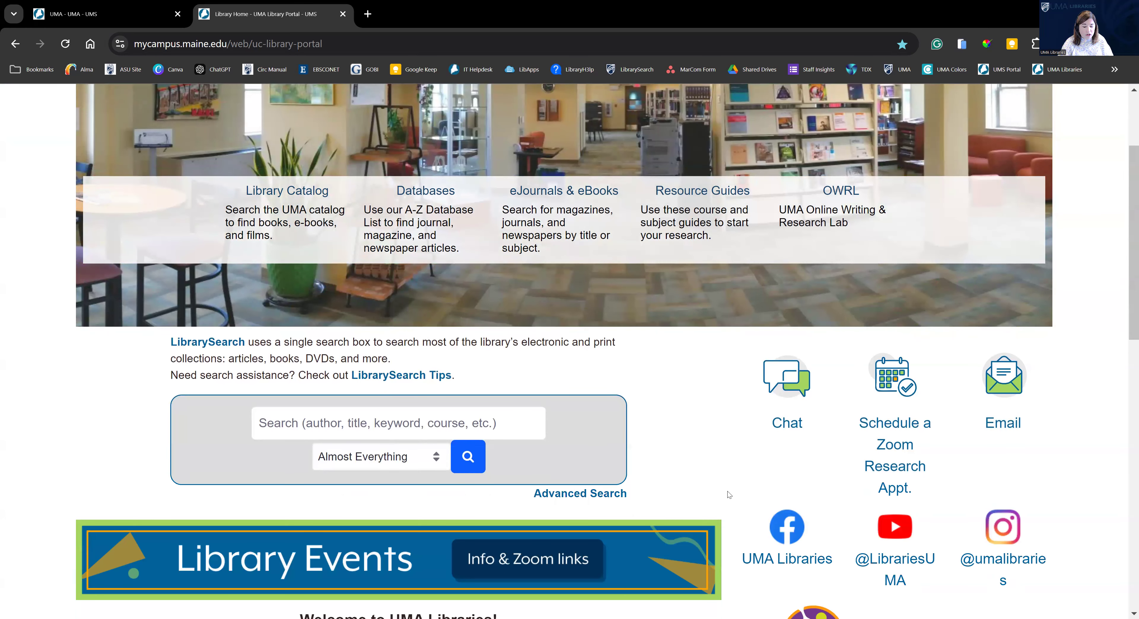
scroll(729, 494, down, 2)
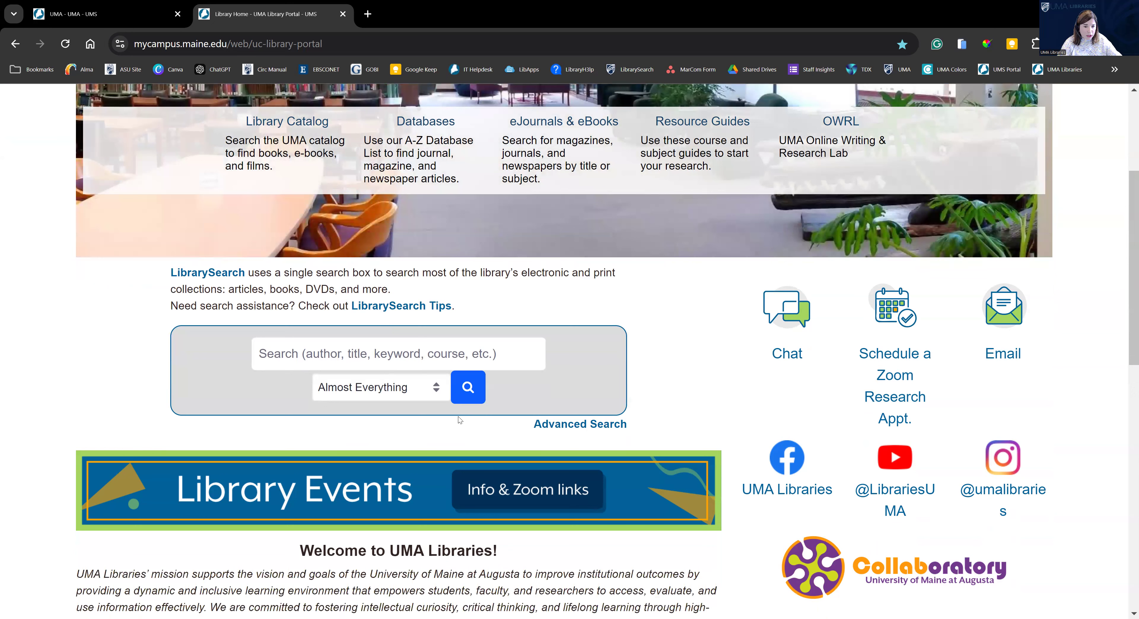
click(435, 350)
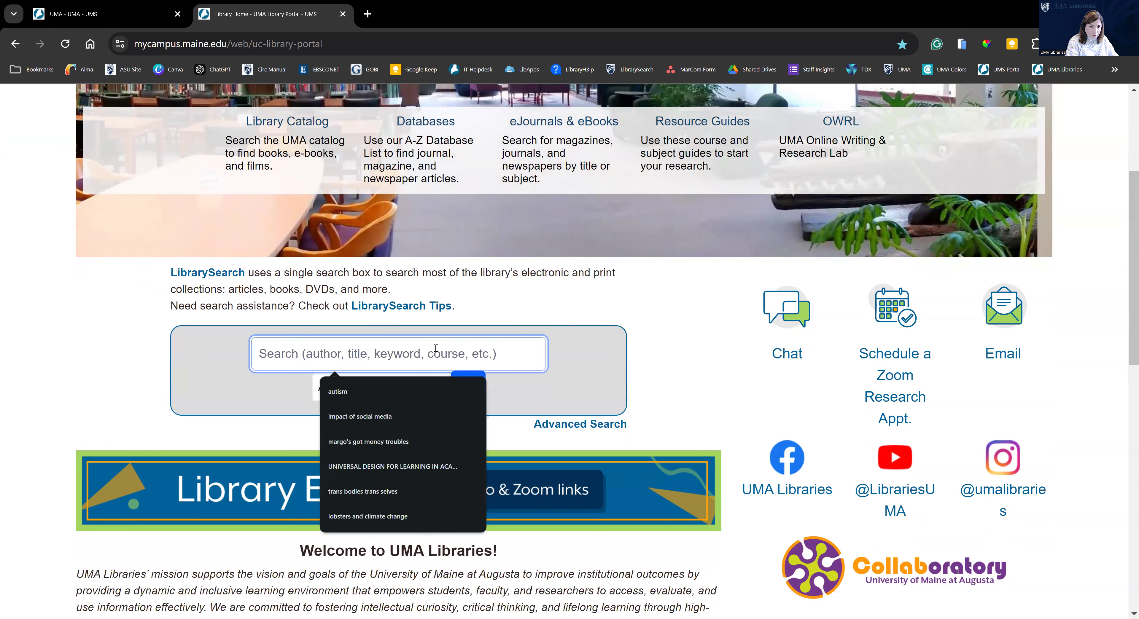
text(AUTISM)
key(Return)
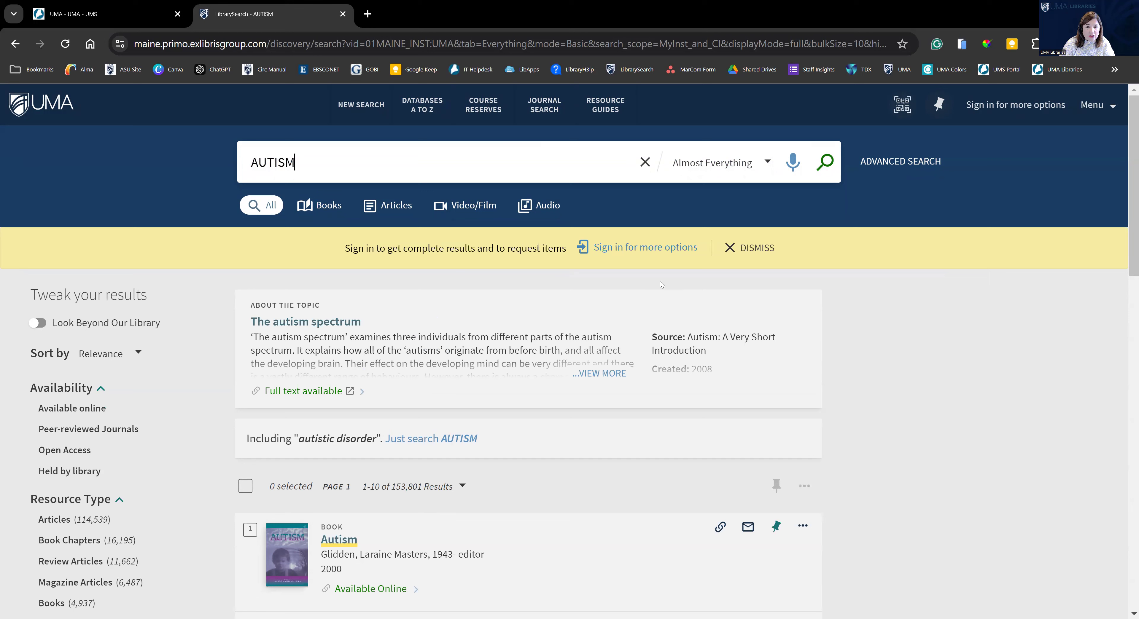
Step: Sign in to LibrarySearch with a maine.edu account
click(645, 248)
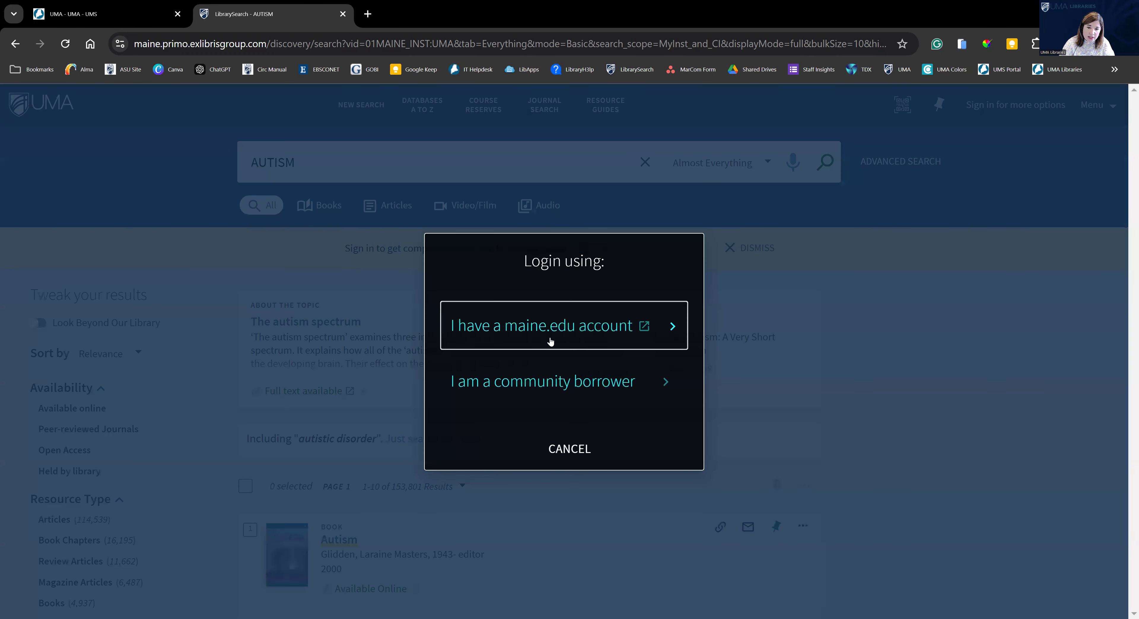
click(550, 337)
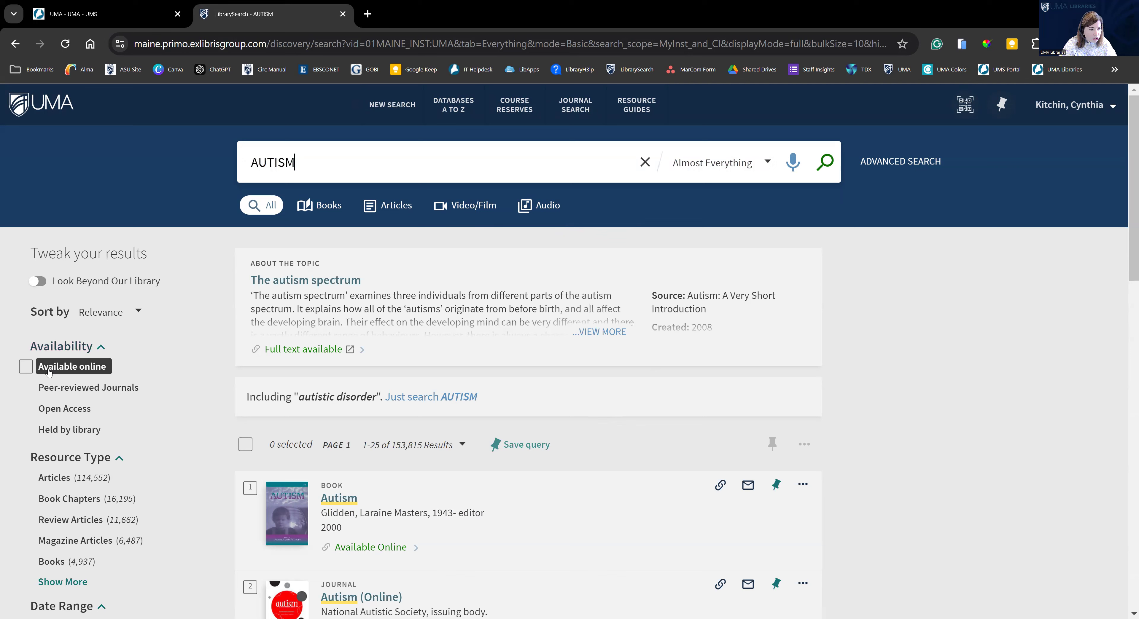
Step: Apply the Available online, Peer-reviewed Journals and Articles filters to the AUTISM results
click(29, 368)
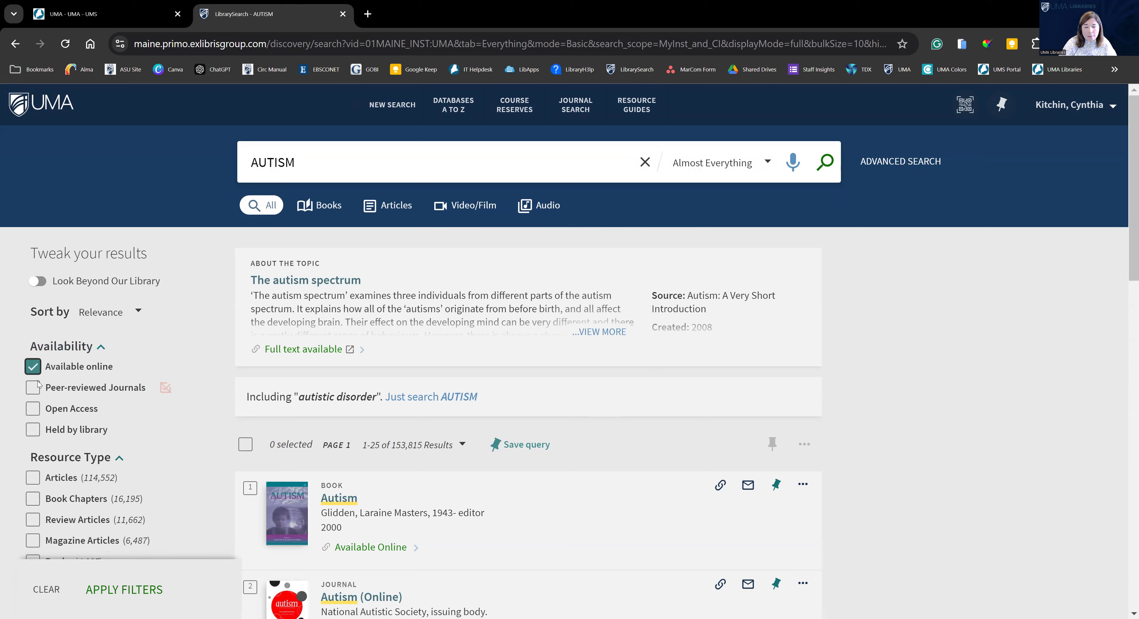
mouse_move(38, 385)
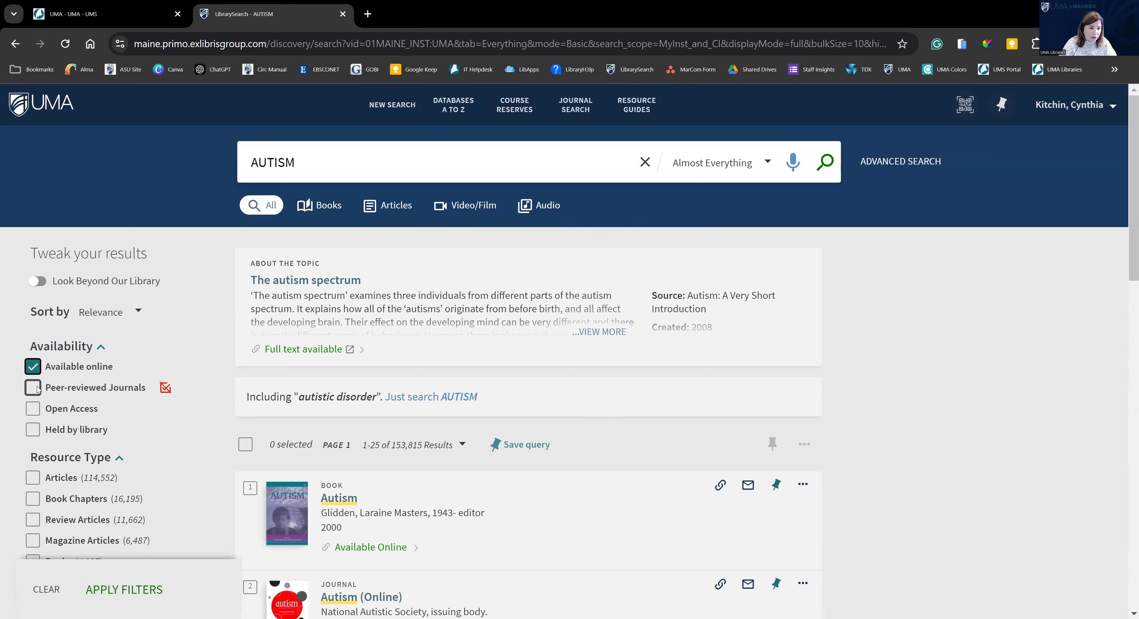
click(34, 392)
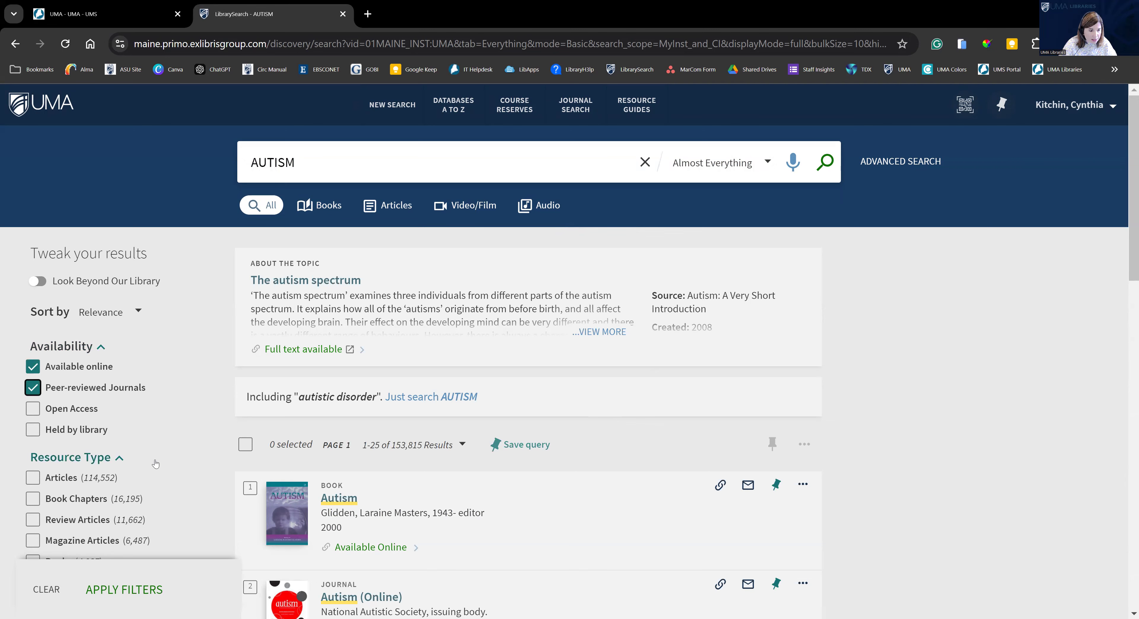
scroll(154, 464, down, 2)
scroll(153, 464, down, 2)
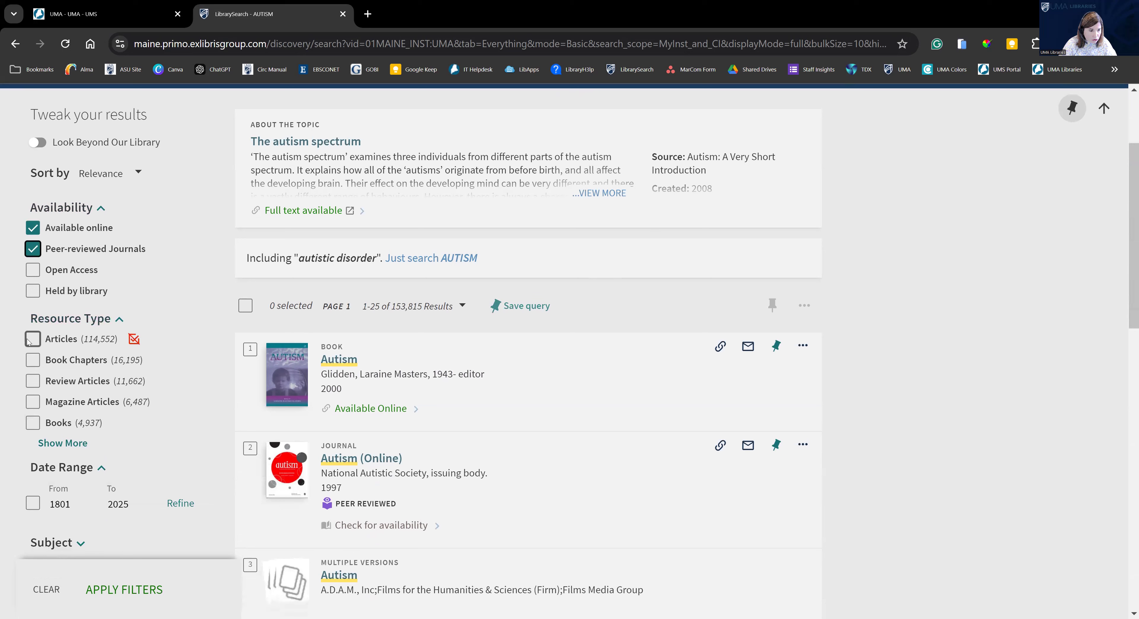
click(31, 340)
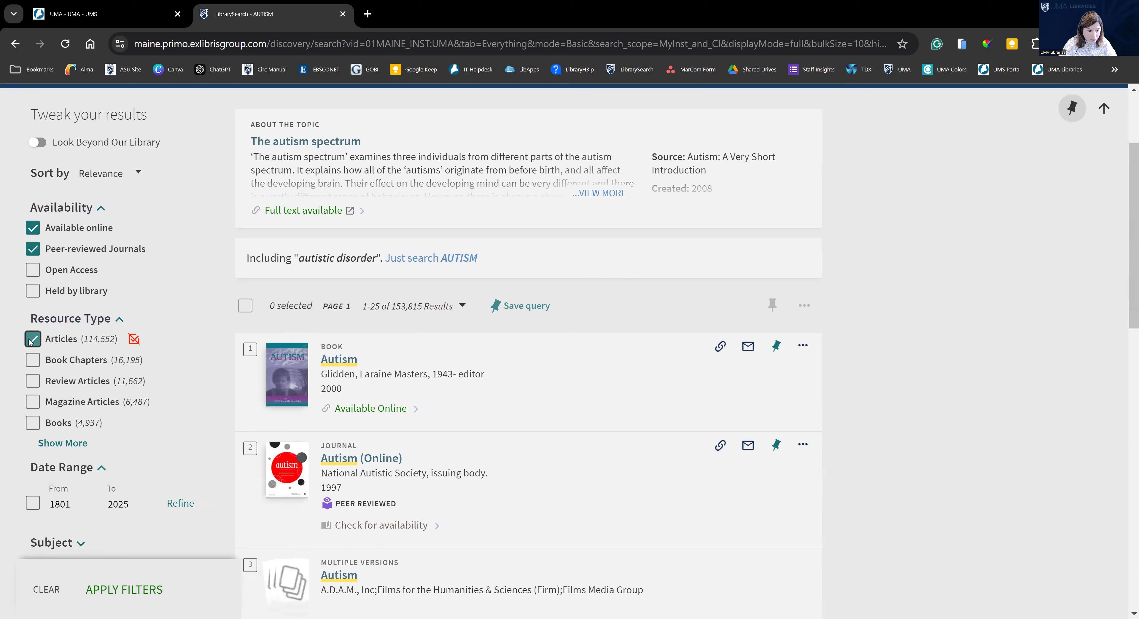
click(139, 594)
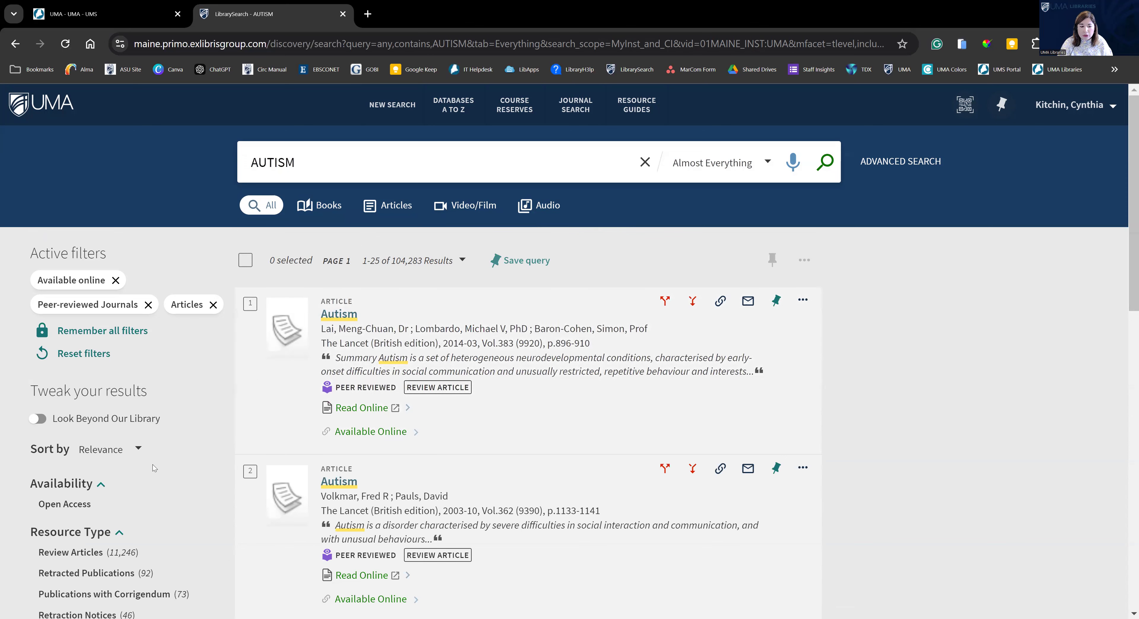
Step: Extend the query to 'AUTISM and girls' and run it
scroll(154, 468, down, 5)
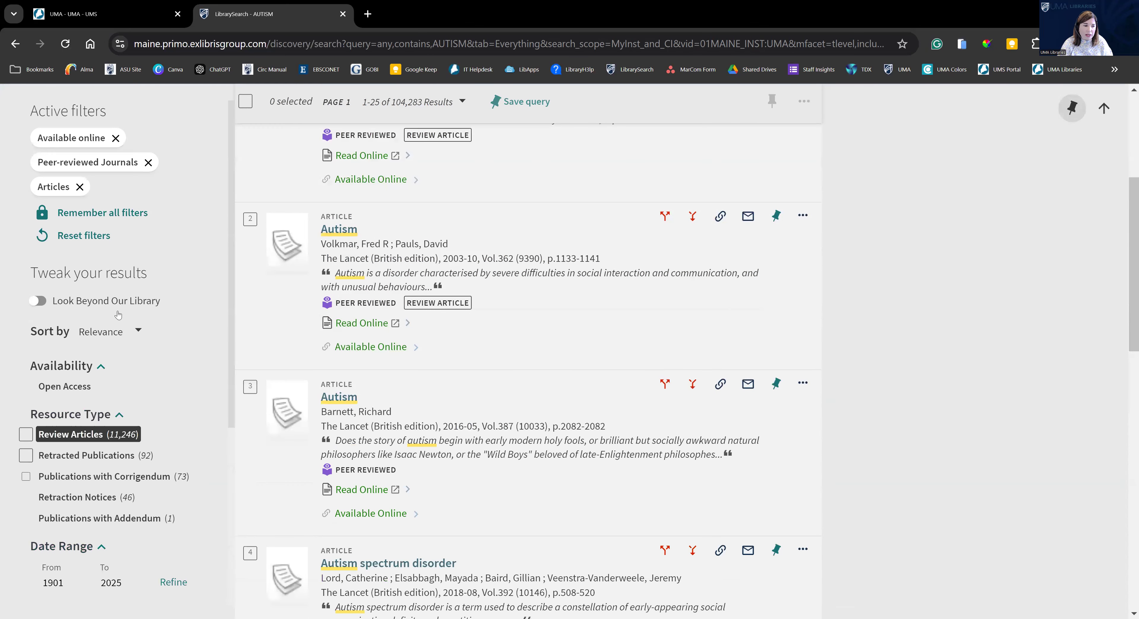
scroll(117, 314, up, 5)
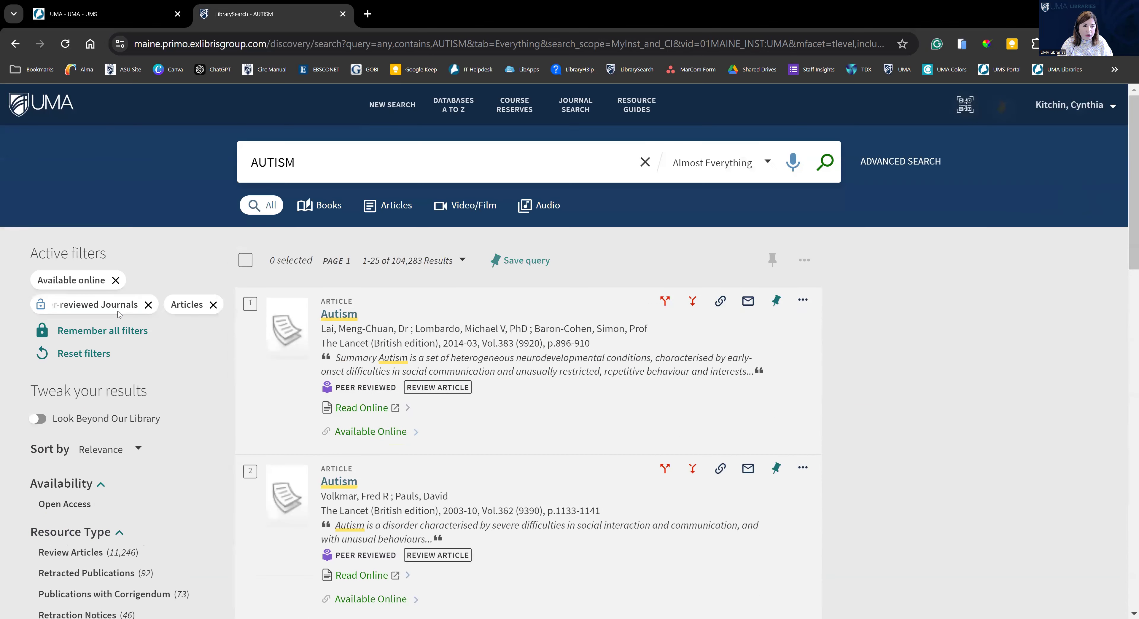
click(327, 160)
text(an)
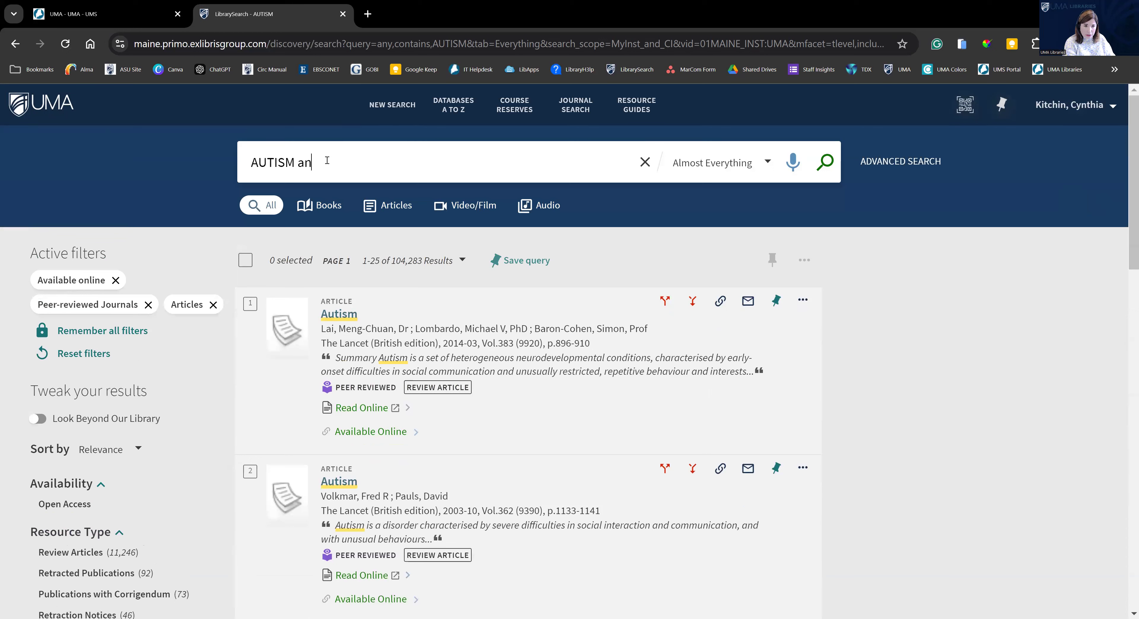
text(d girls)
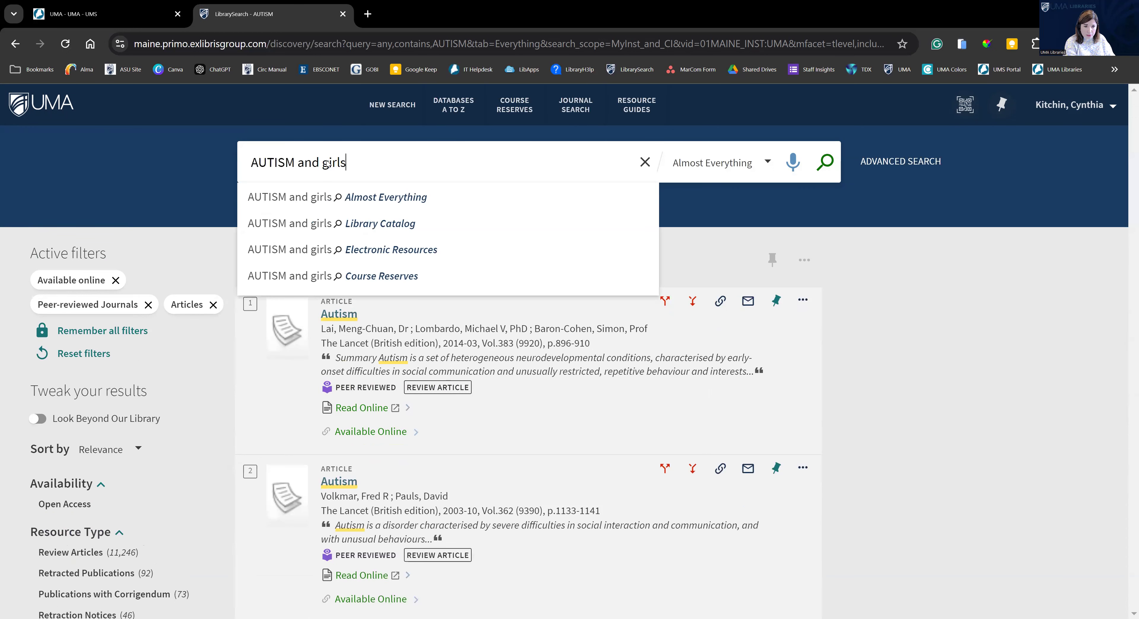
key(Return)
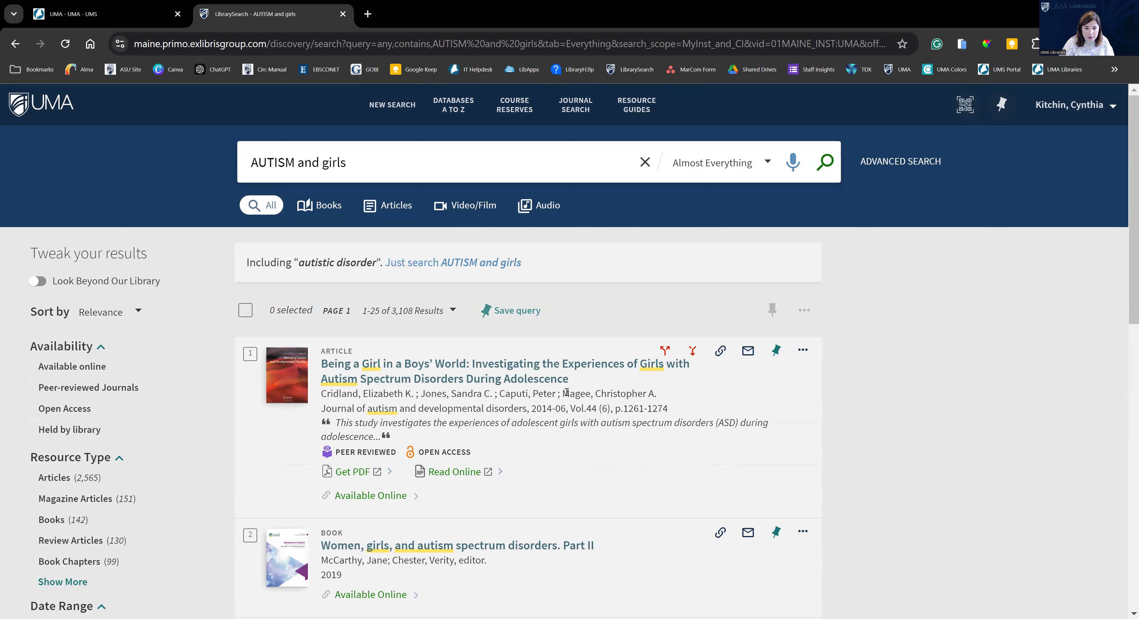
scroll(604, 392, down, 1)
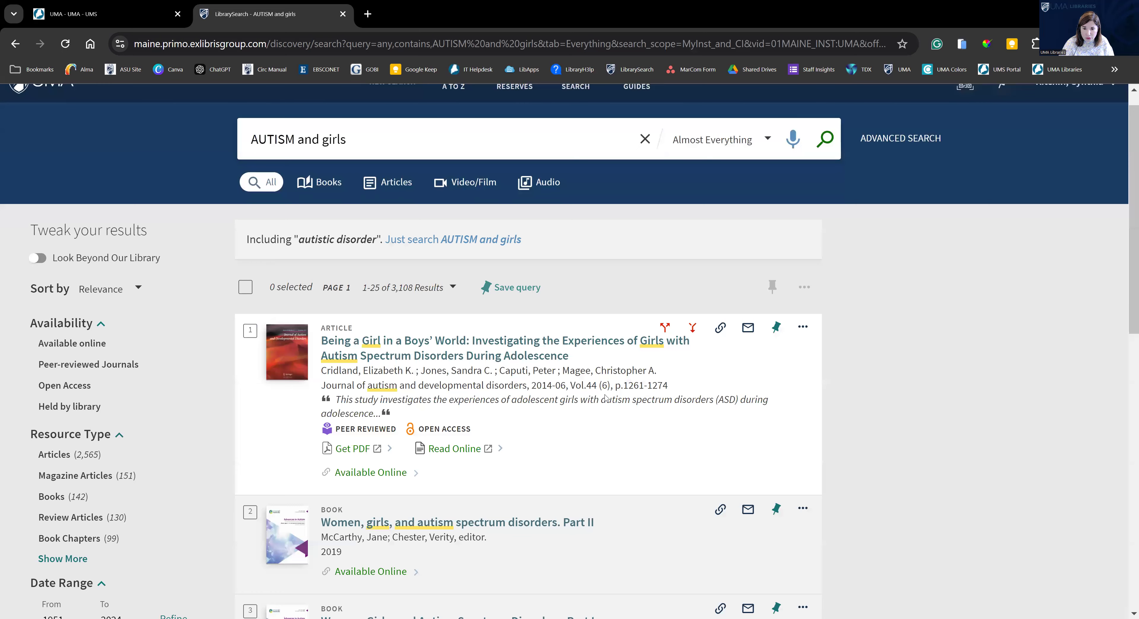
scroll(604, 394, down, 3)
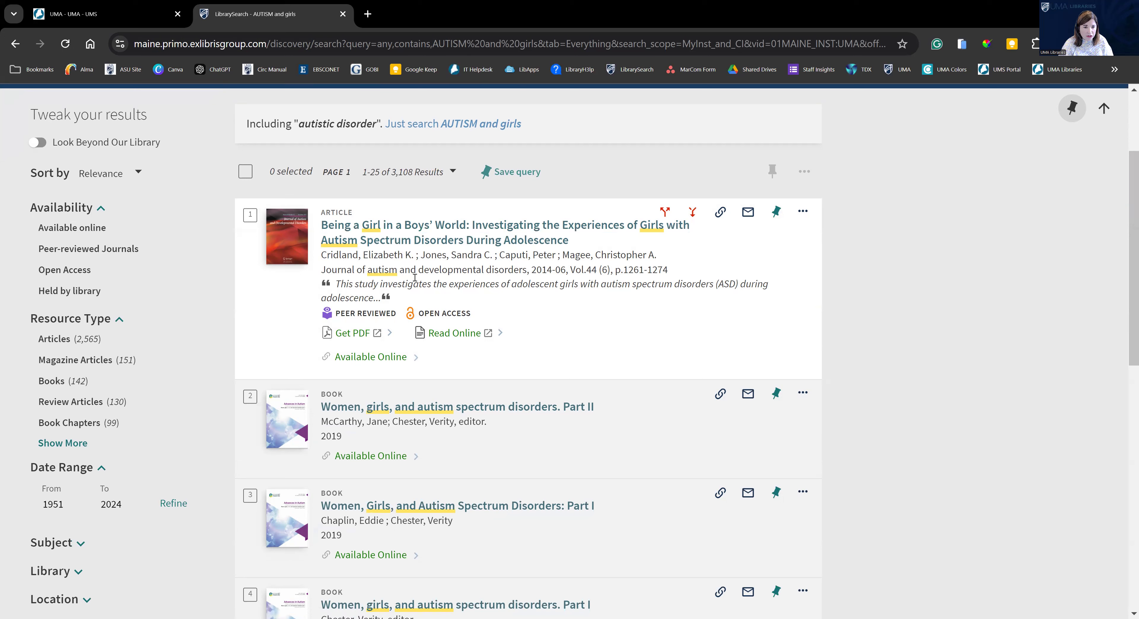
drag(322, 270, 524, 272)
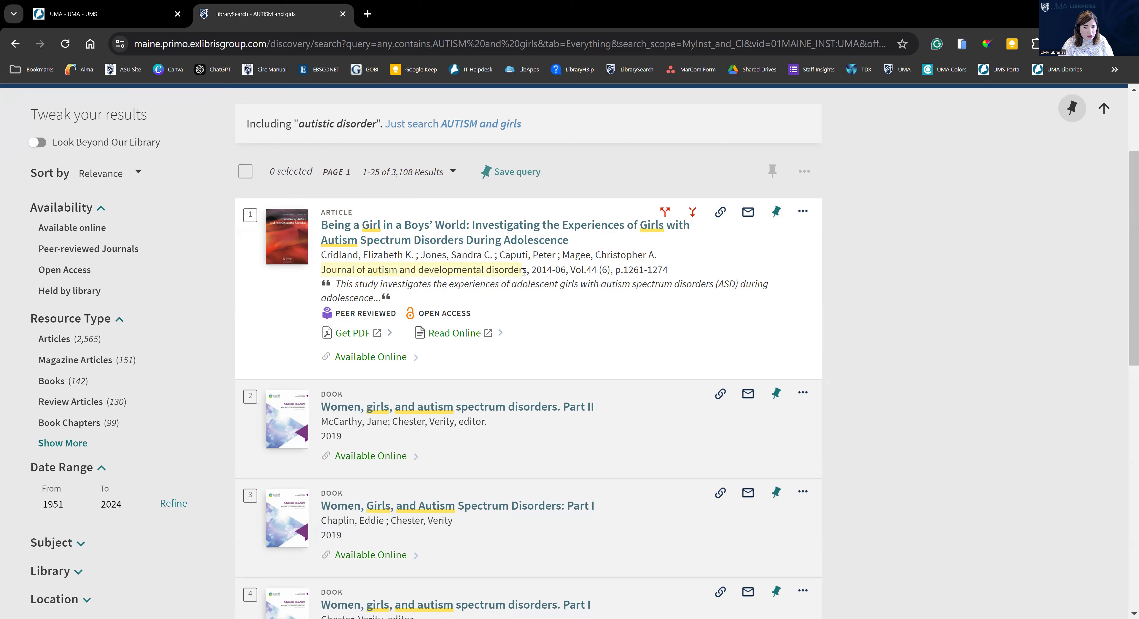
Step: Display and highlight the MLA (8th edition) citation for 'Being a Girl in a Boys' World'
click(748, 213)
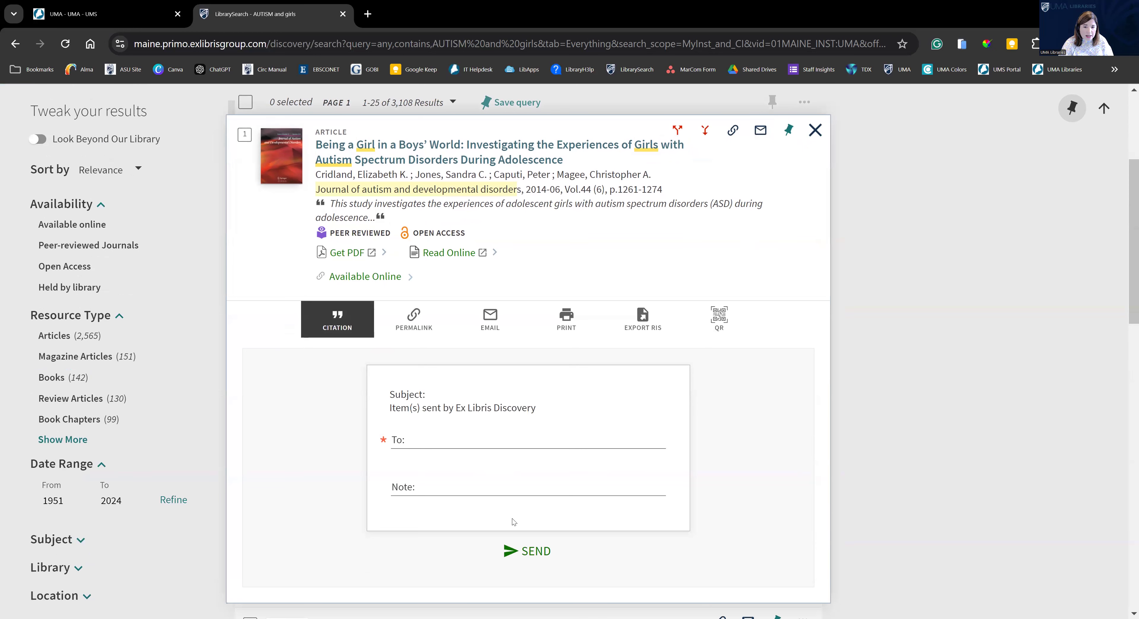
scroll(520, 547, down, 1)
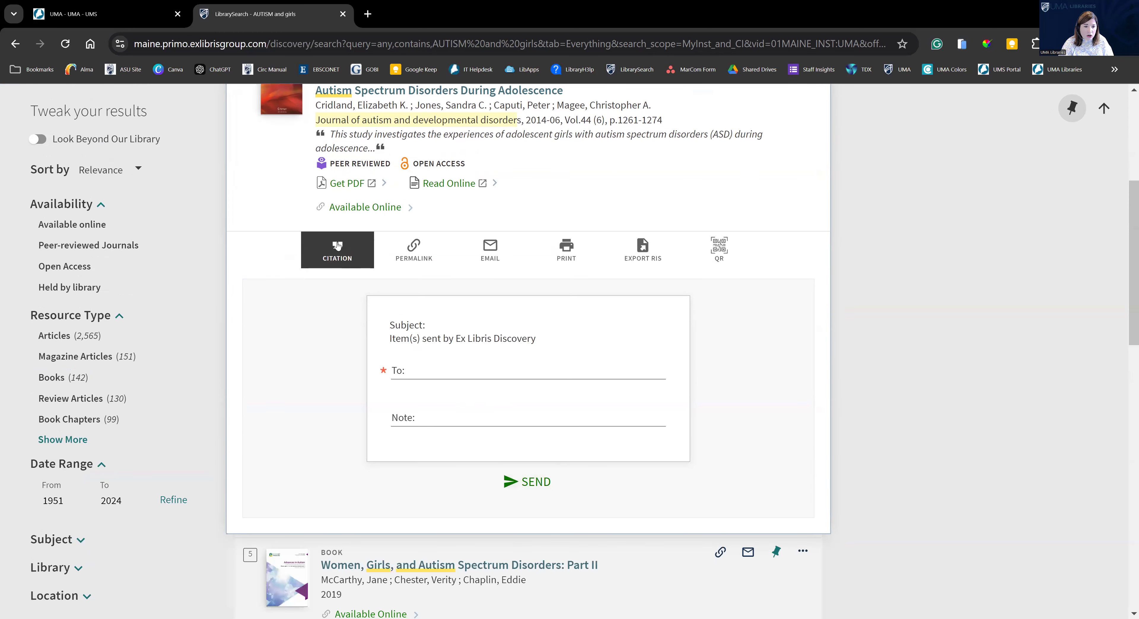
scroll(738, 336, up, 2)
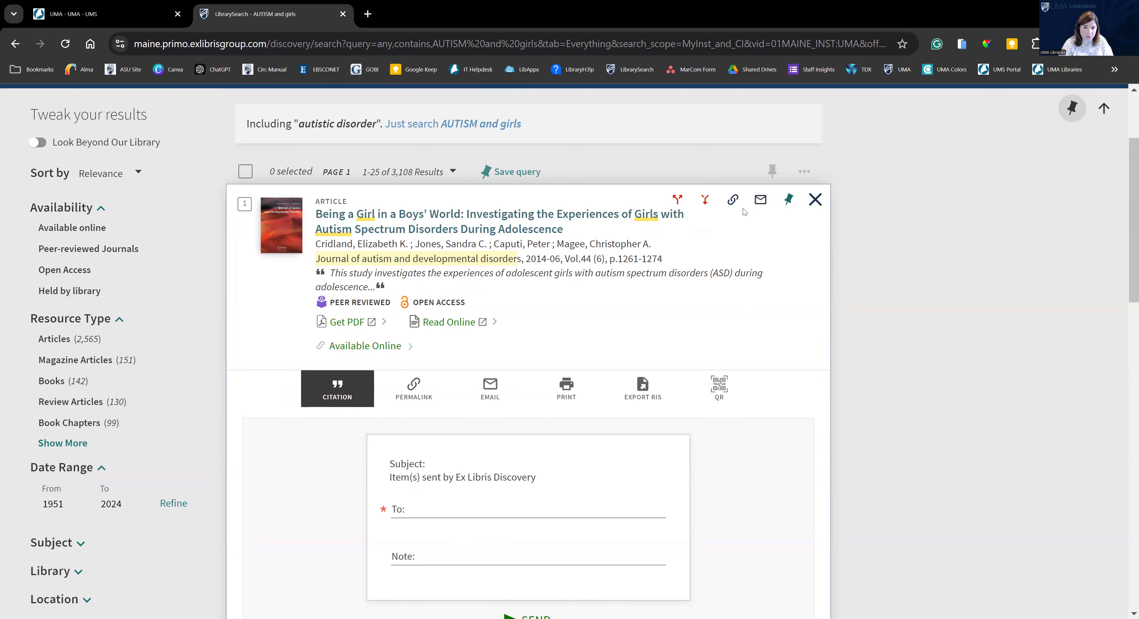
click(331, 393)
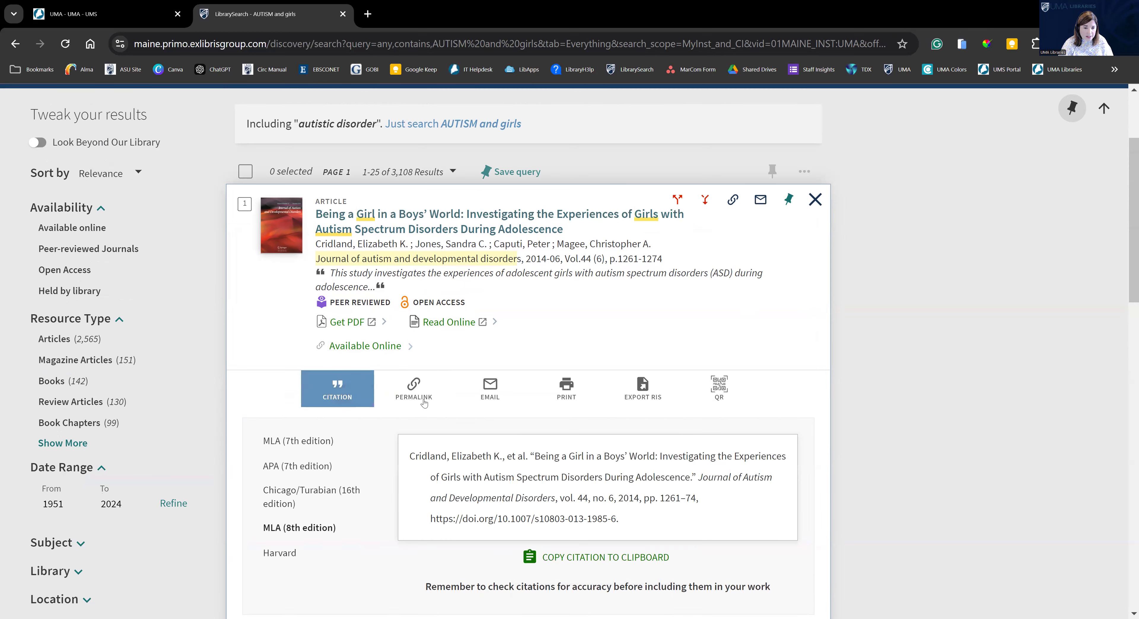
scroll(566, 376, down, 1)
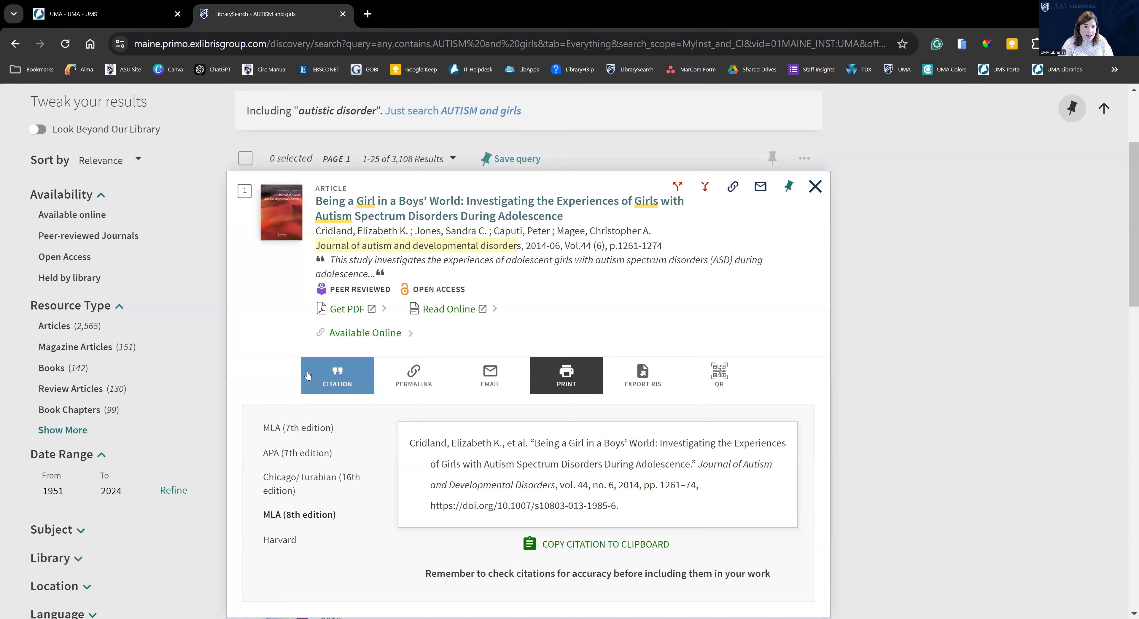
scroll(309, 379, down, 1)
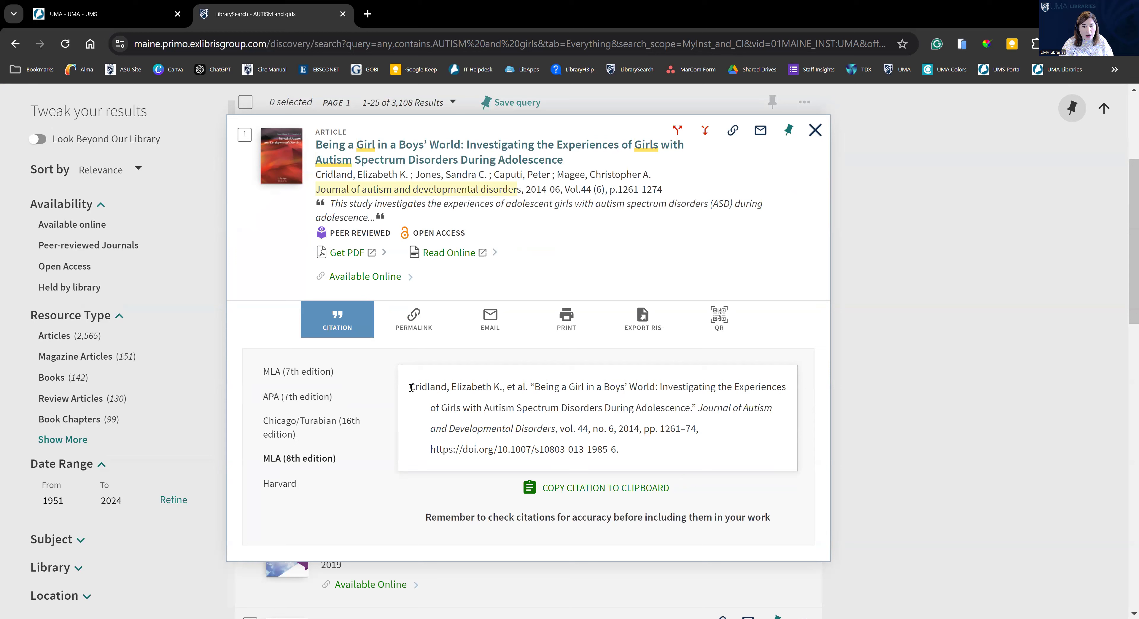
drag(411, 388, 624, 457)
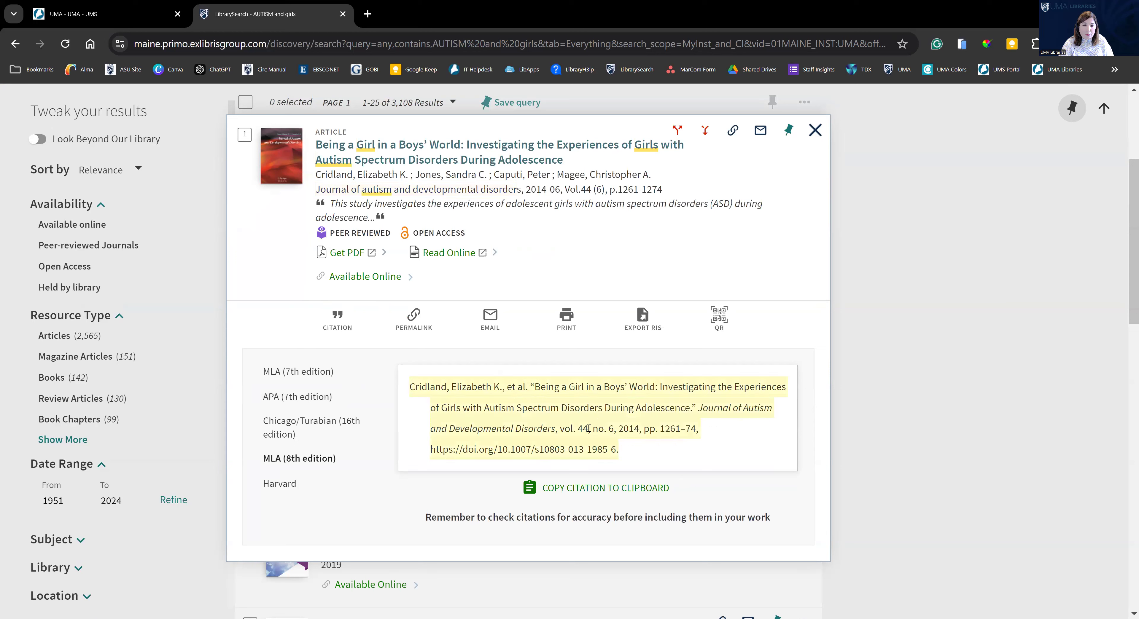
click(595, 408)
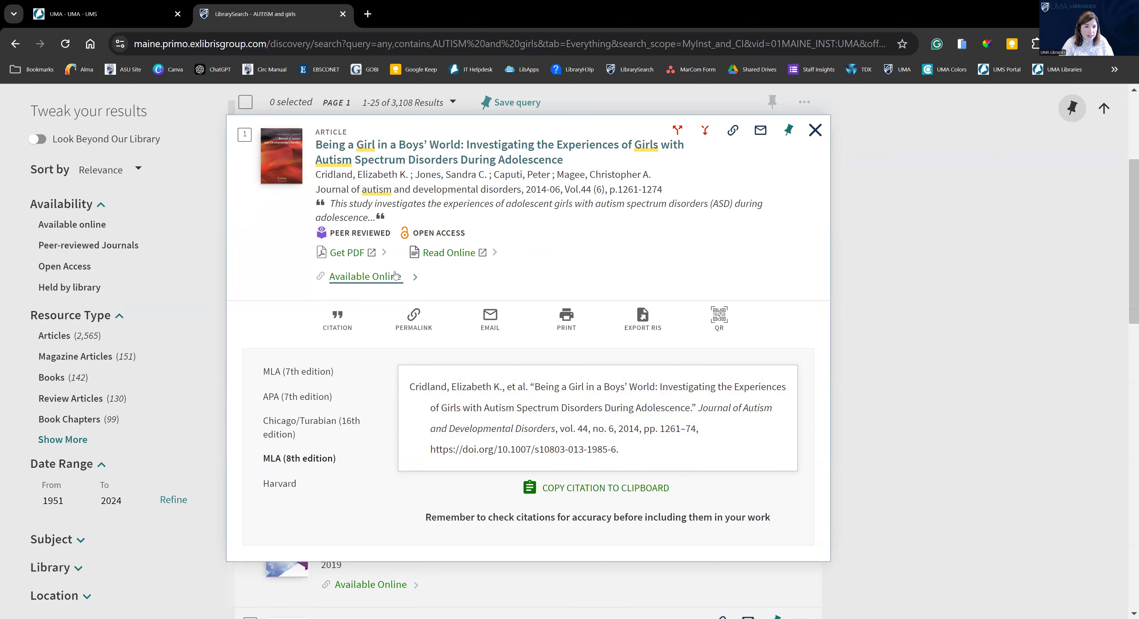
Step: Open the full record for 'Being a Girl in a Boys' World' and view its online sources
click(401, 160)
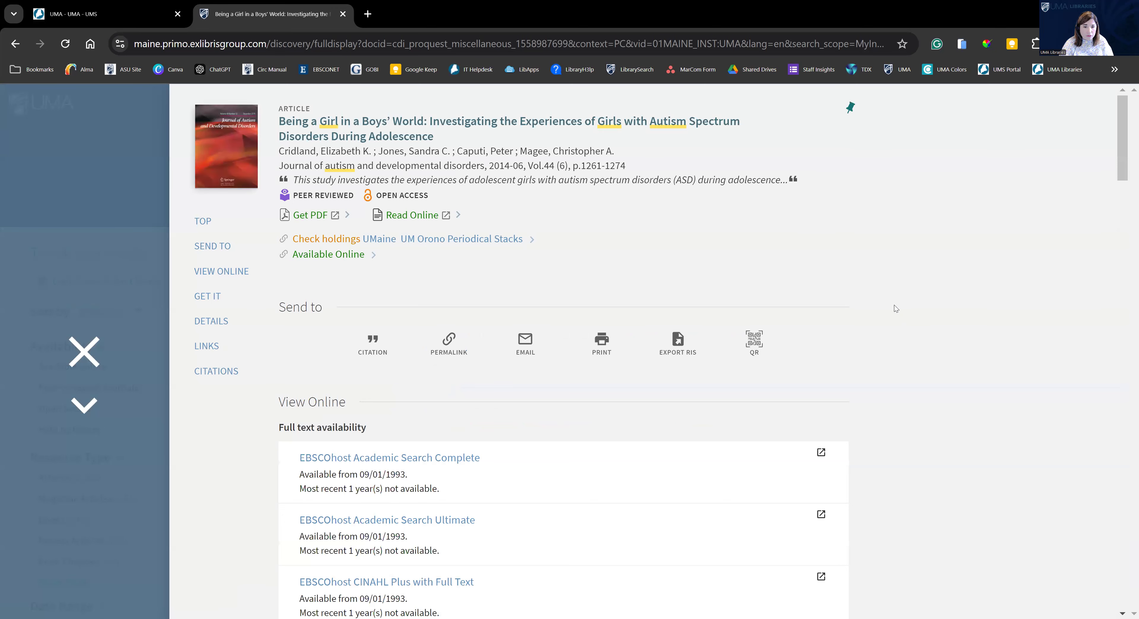
scroll(910, 317, down, 5)
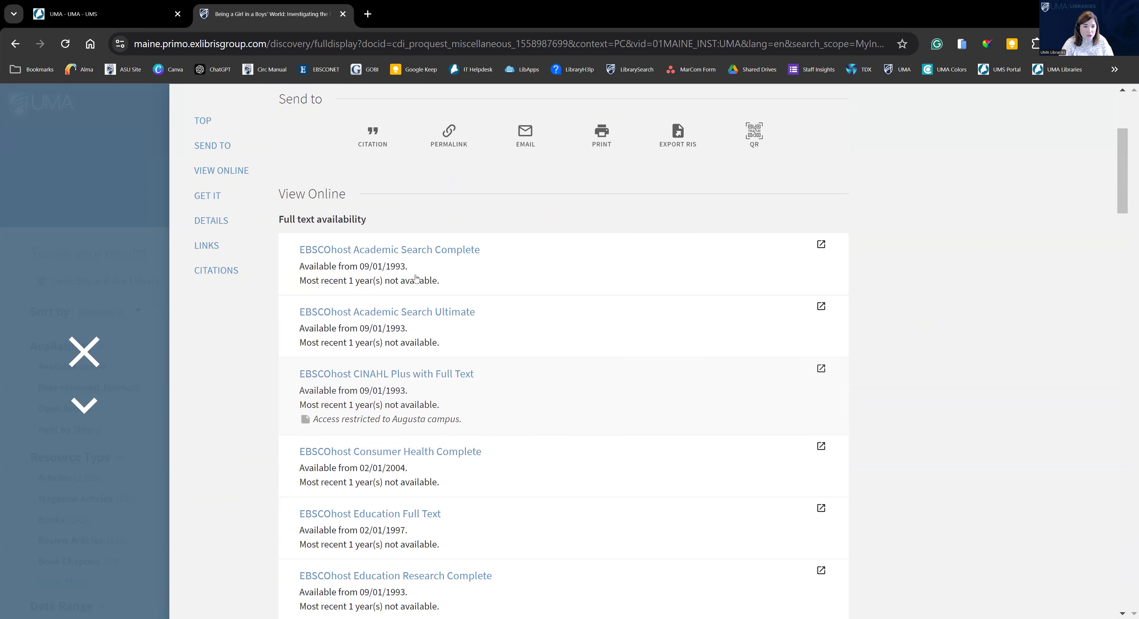
Step: Follow the EBSCOhost Academic Search Complete link and choose University of Maine at Augusta
click(408, 258)
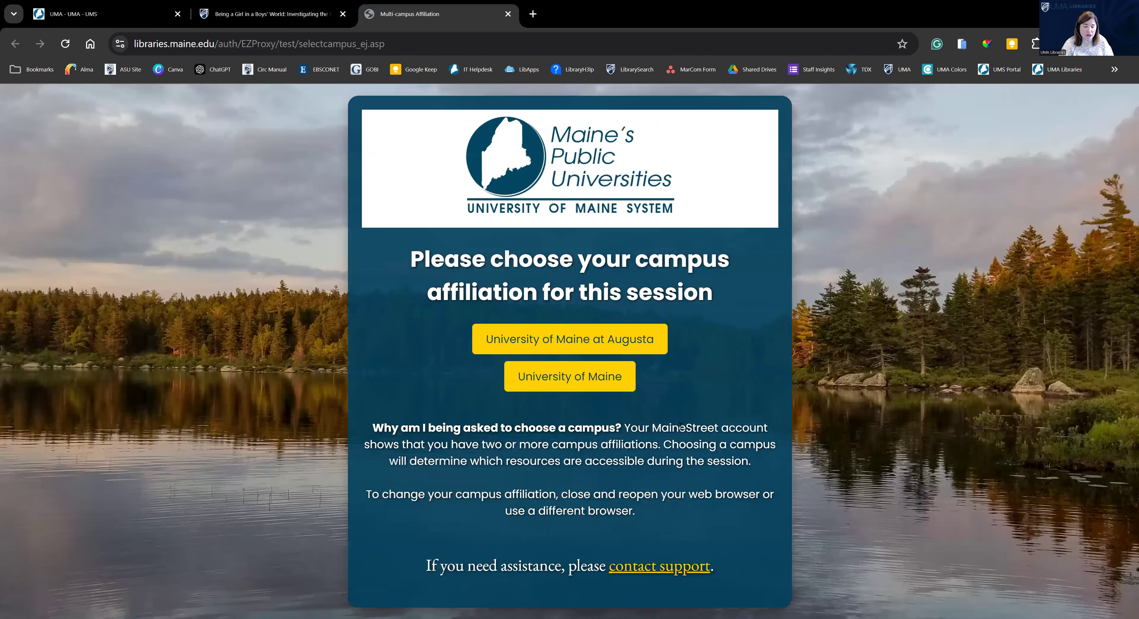
click(586, 340)
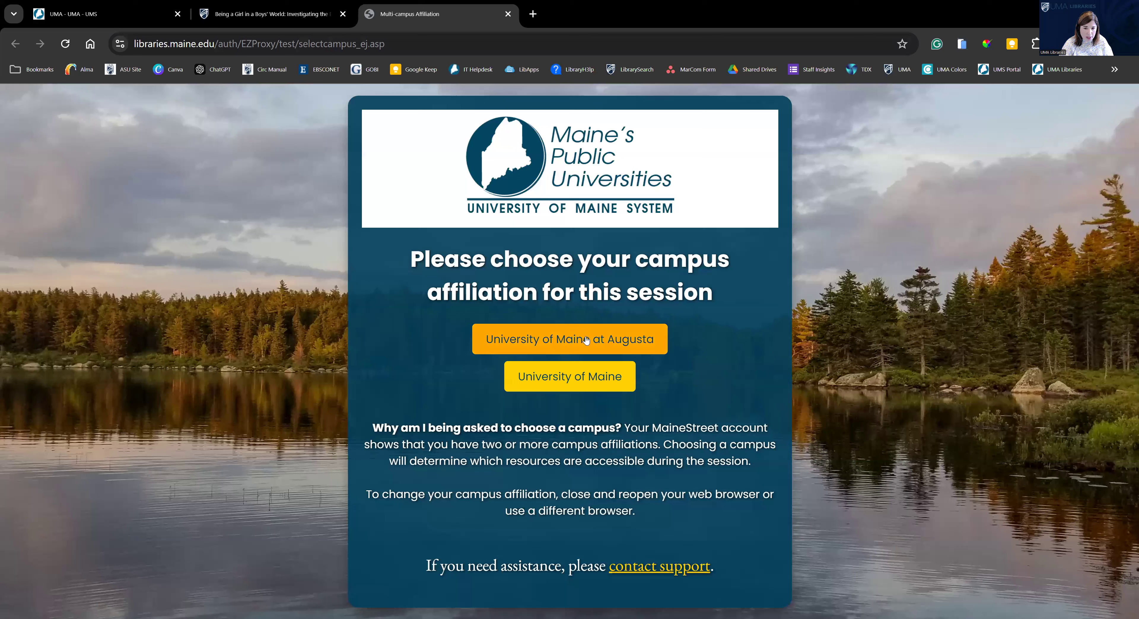